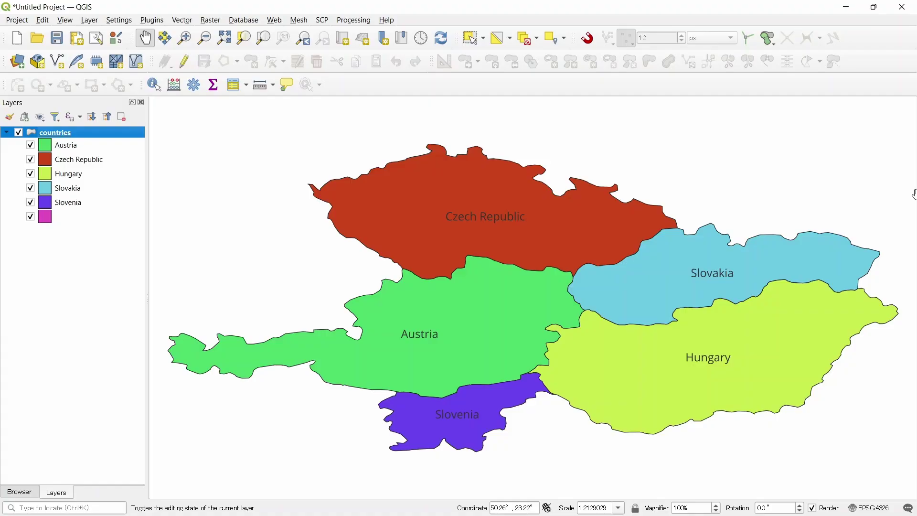
Step: Bring up the context menu of the countries layer in the Layers panel
right_click(55, 134)
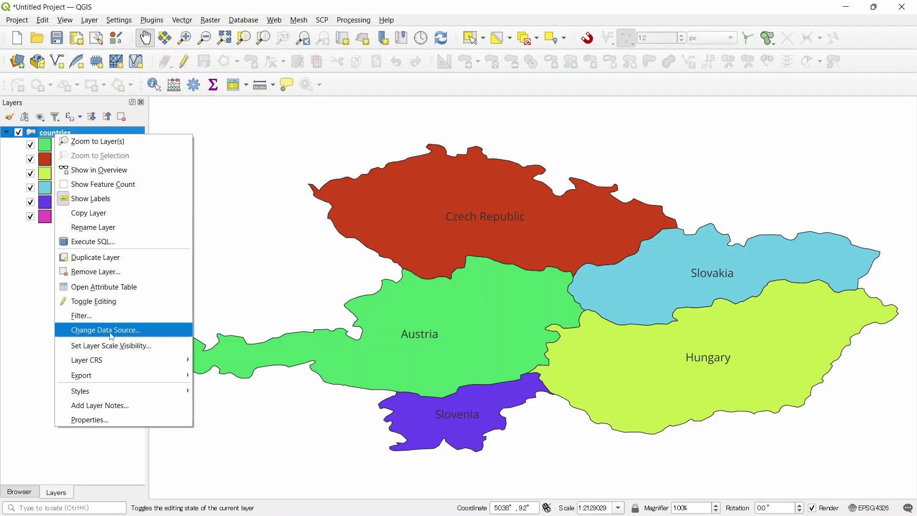
Step: Open the countries attribute table and switch the layer into editing mode
left_click(107, 288)
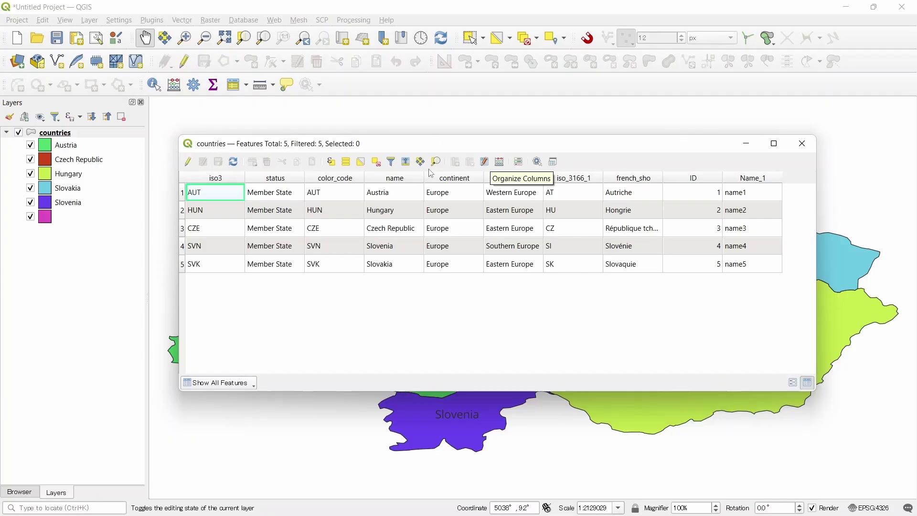
left_click(188, 163)
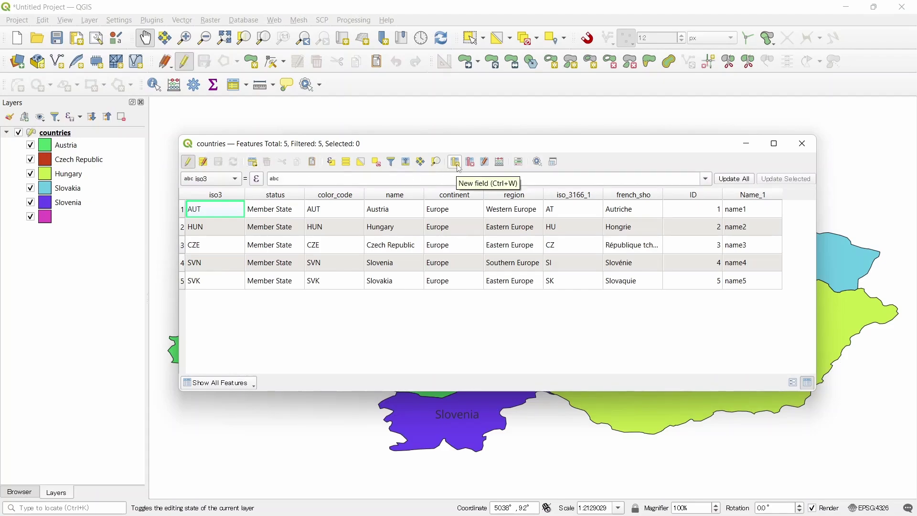
Step: Create a new field Country_Na of type Text (string) with length 30
left_click(460, 168)
type("Cou")
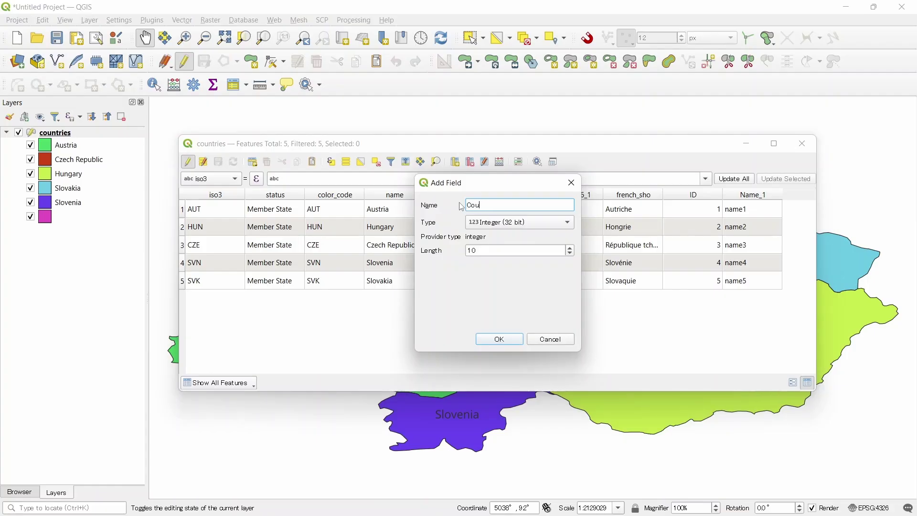
type("ntry_")
type("fi")
key("BackSpace")
key("BackSpace")
type("N")
left_click(484, 224)
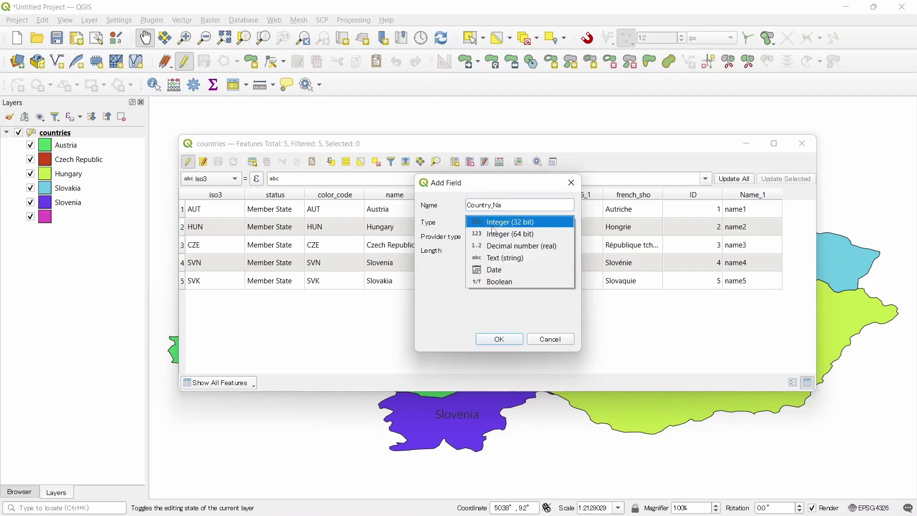
left_click(510, 263)
left_click_drag(497, 250, 469, 250)
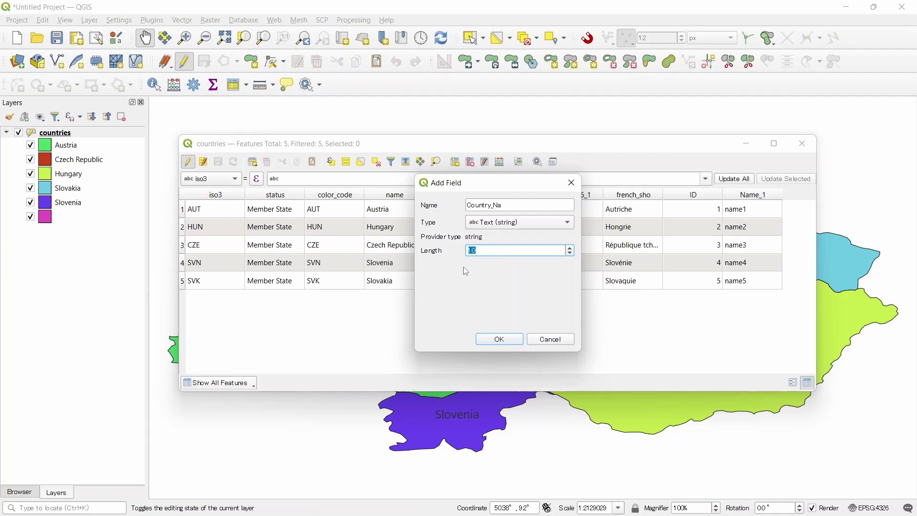
type("3")
type("0")
left_click(501, 341)
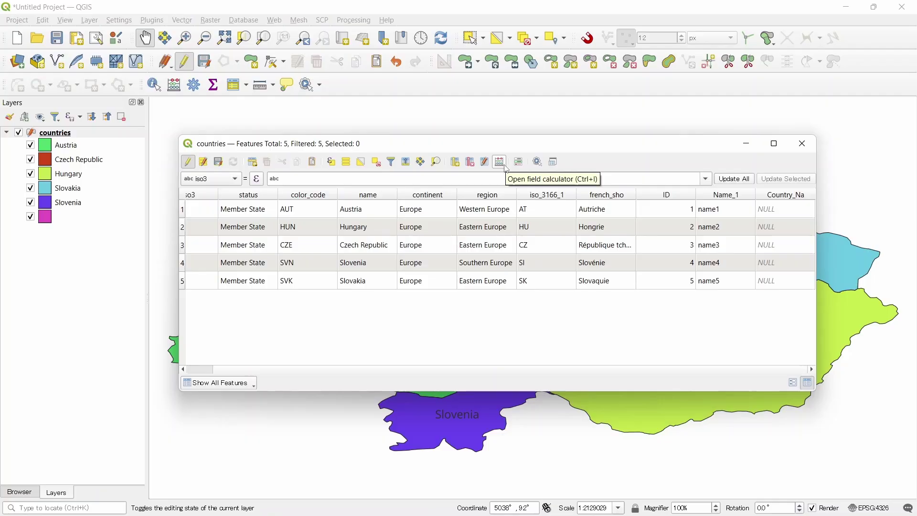
Step: Launch the Field Calculator from the attribute table toolbar
left_click(507, 169)
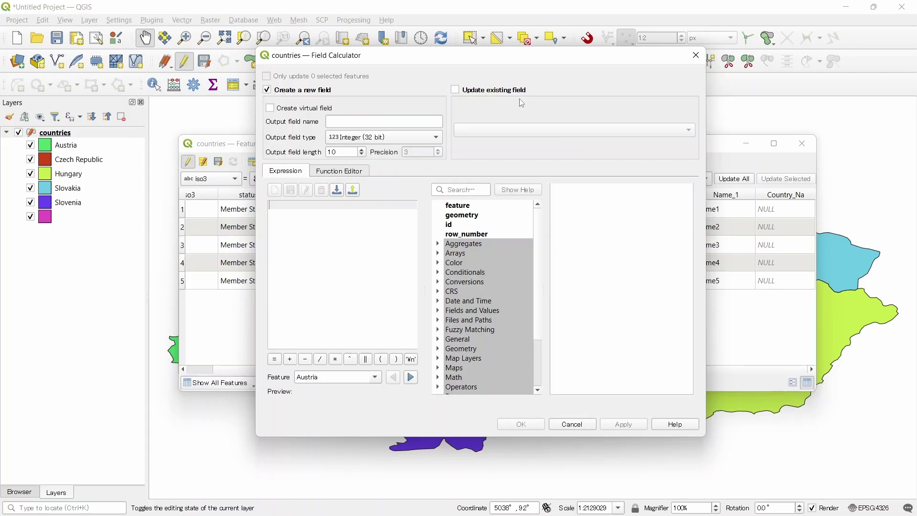
Step: Enable Update existing field and choose Country_Na as the target field
left_click(481, 93)
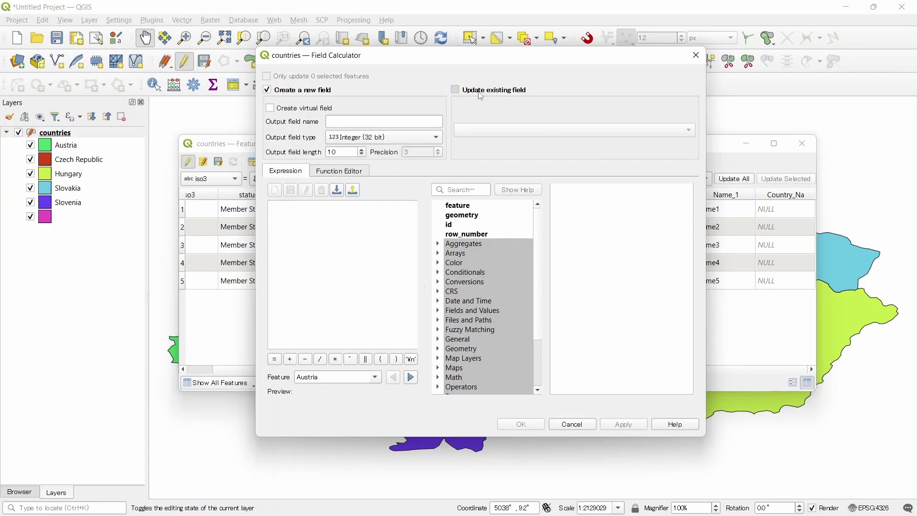
left_click(503, 133)
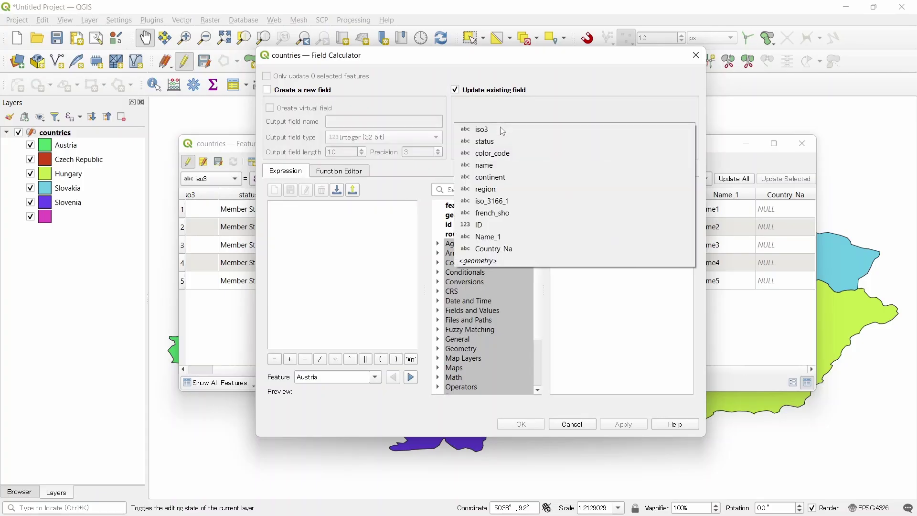
left_click(503, 249)
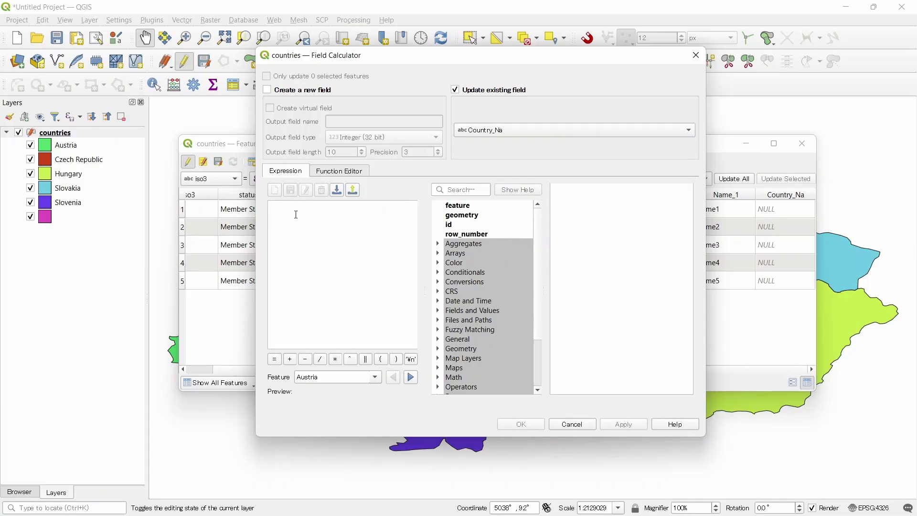
Step: Insert the name field from Fields and Values so the expression reads "name"
left_click(284, 213)
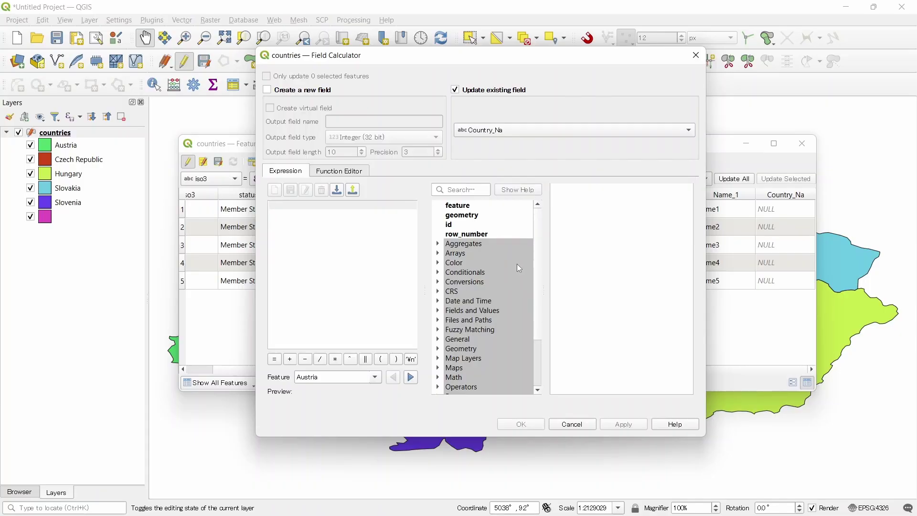
scroll(489, 285, "down", 1)
scroll(485, 306, "down", 1)
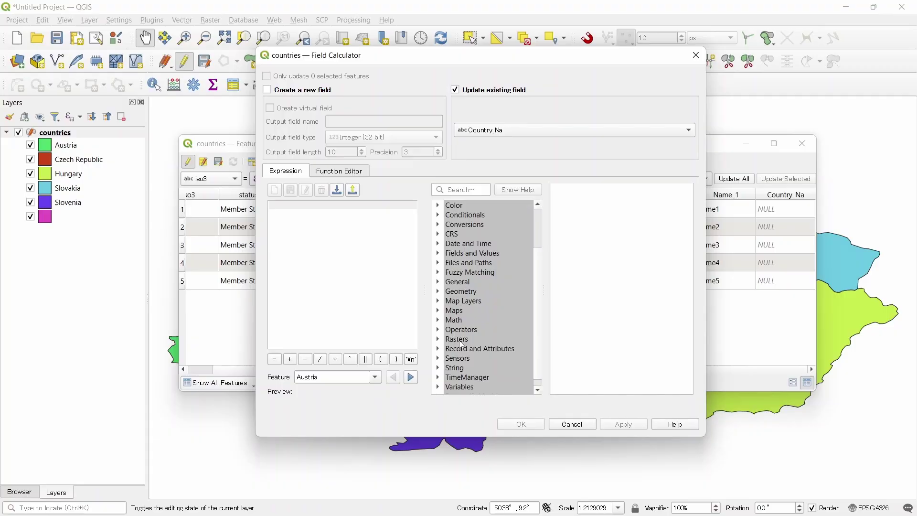
scroll(477, 337, "up", 1)
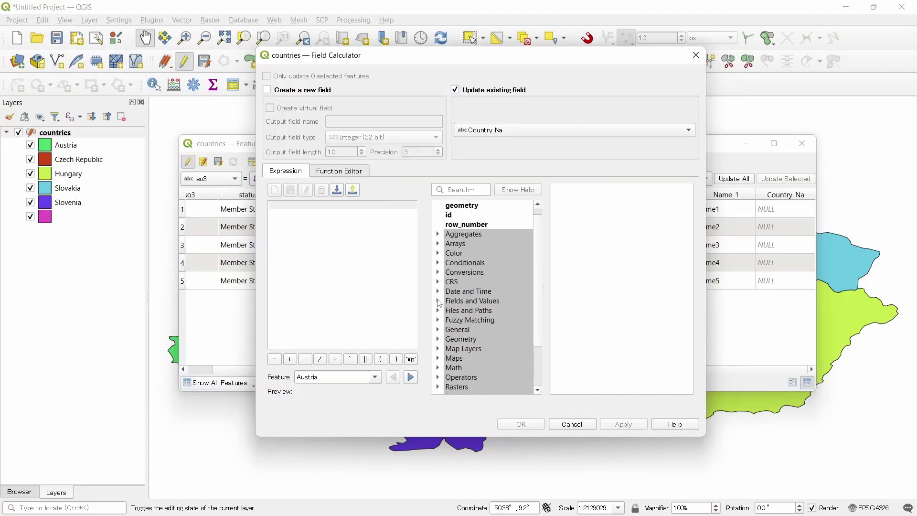
left_click(439, 301)
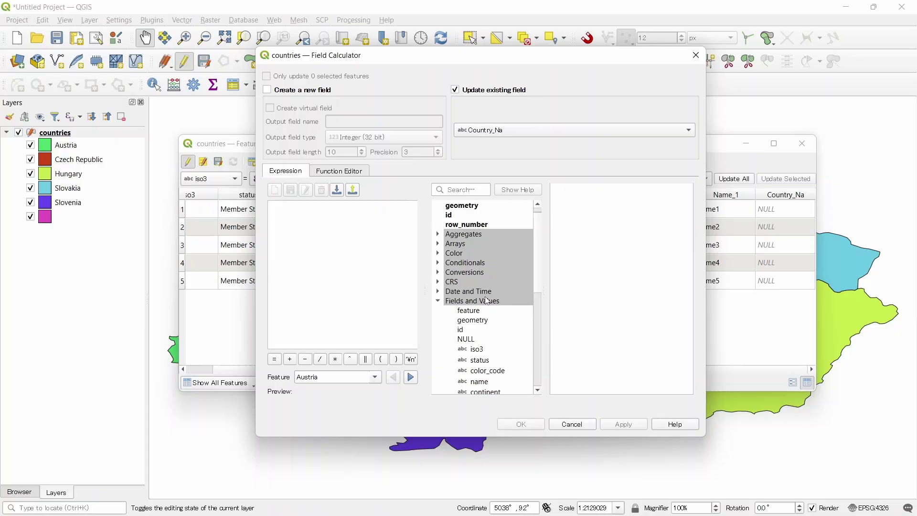
scroll(488, 301, "down", 1)
scroll(491, 298, "down", 1)
scroll(495, 298, "down", 1)
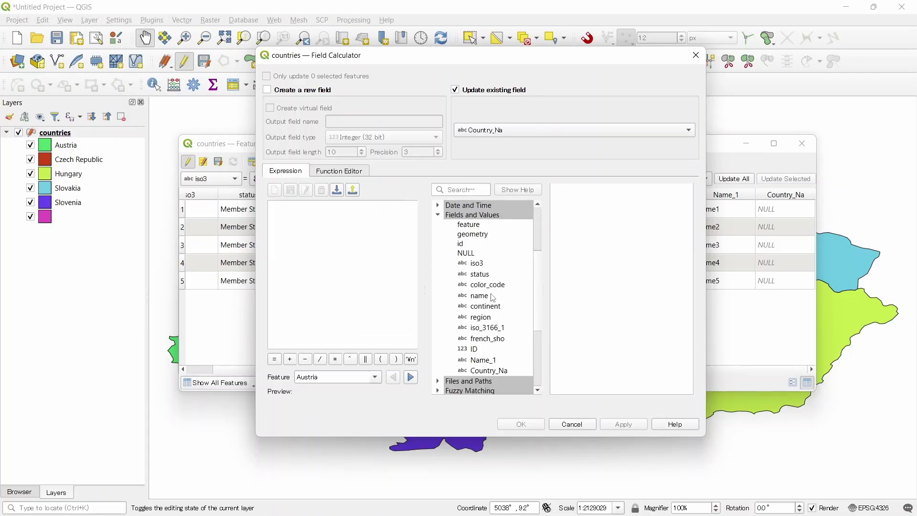
scroll(493, 298, "down", 1)
scroll(485, 292, "up", 1)
double_click(480, 296)
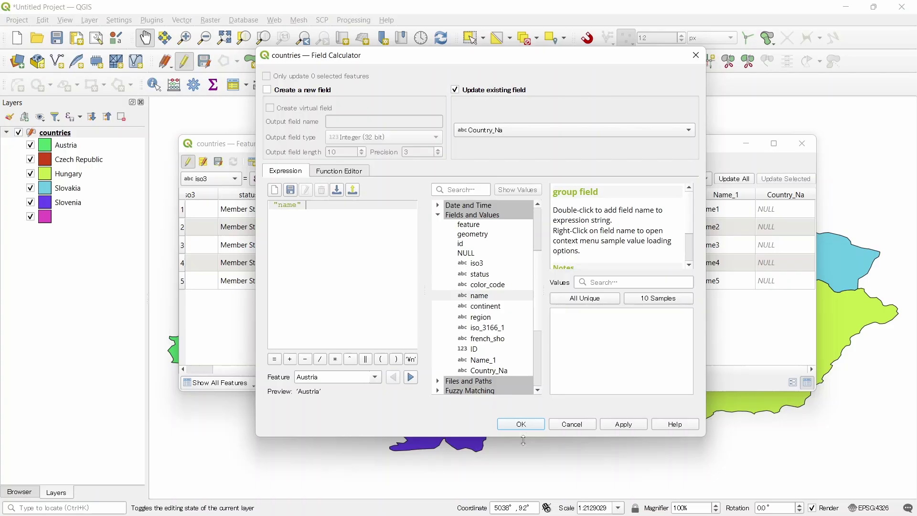
Step: Fill Country_Na with the country names, close the calculator, and open Organize Columns
left_click(622, 425)
left_click(523, 424)
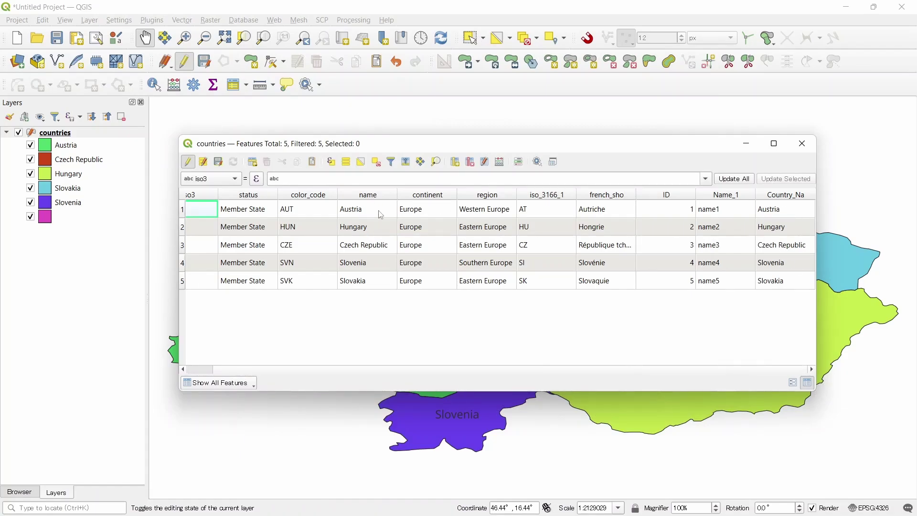
right_click(382, 194)
left_click(406, 239)
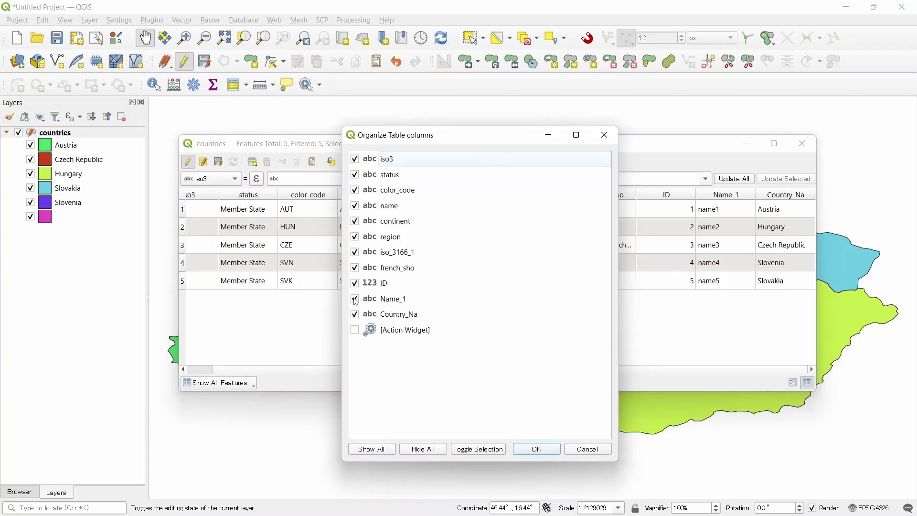
Step: Hide the french_sho, iso_3166_1 and region columns and confirm
left_click(358, 268)
left_click(357, 253)
left_click(358, 237)
left_click(537, 449)
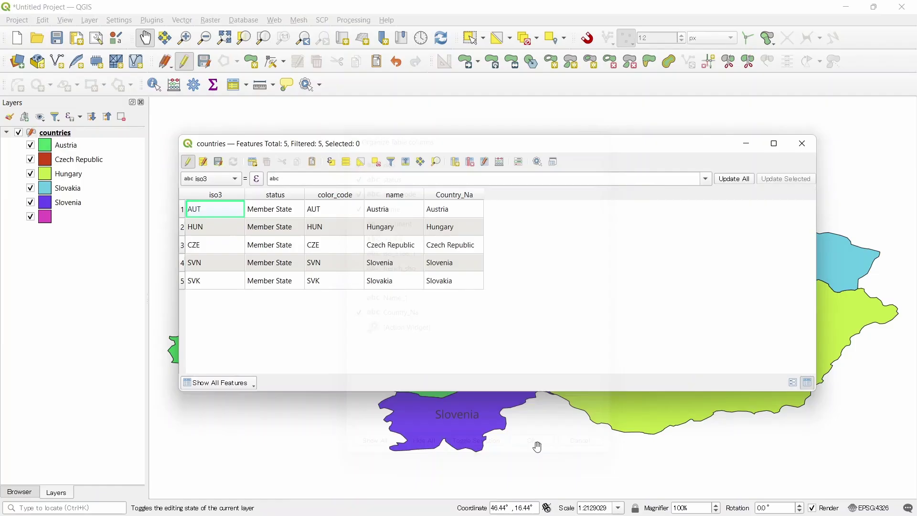